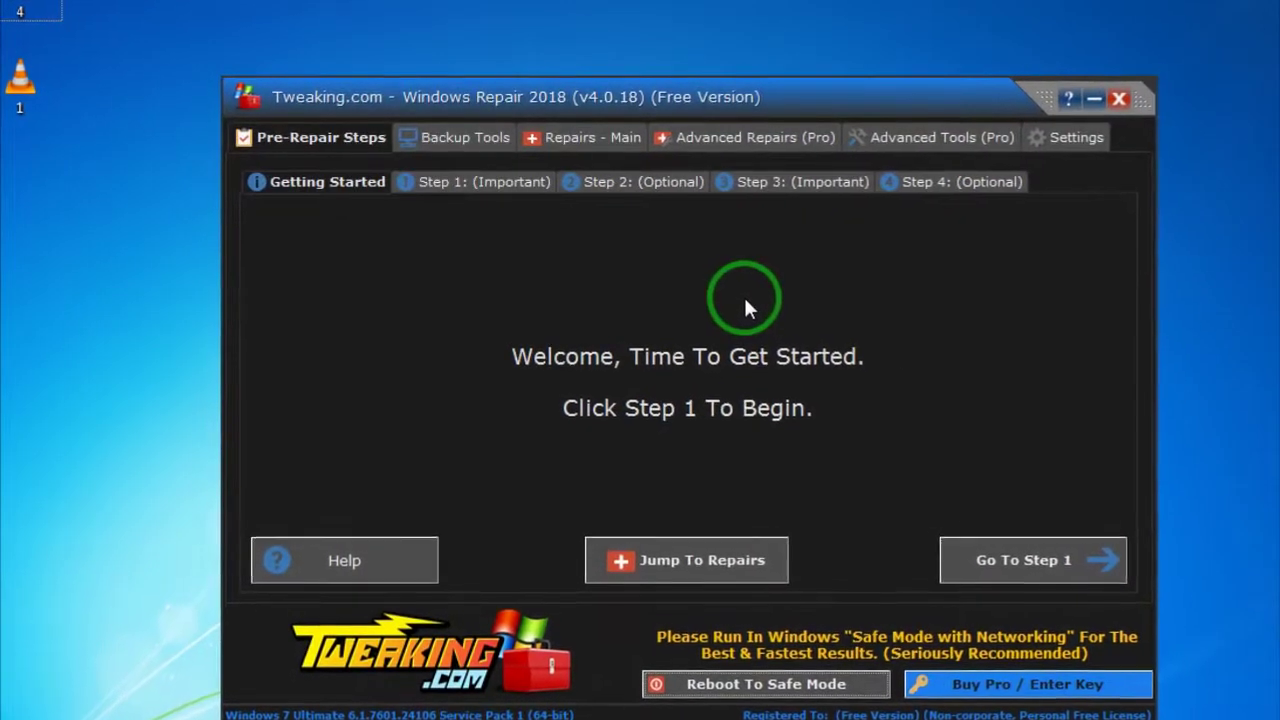
Go from the Step 1 tab to the Step 4 System File Check and start the check
{"action": "left_click", "coordinate": [482, 177]}
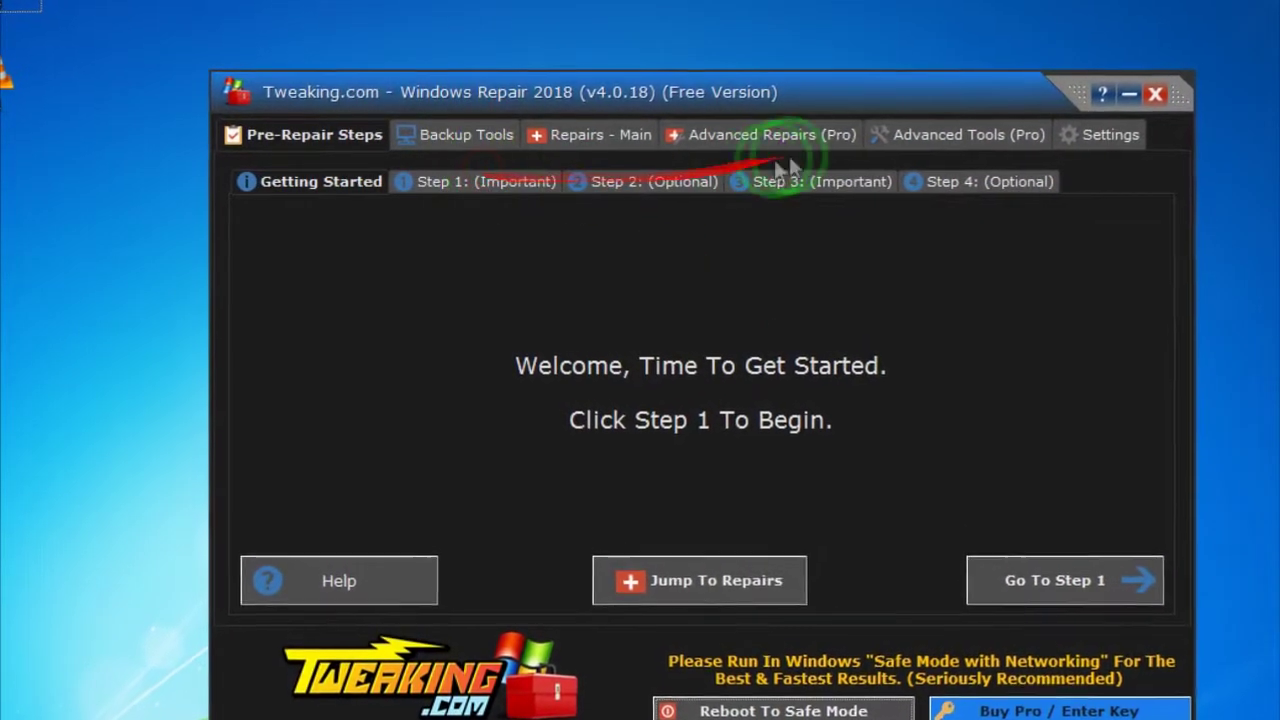
{"action": "left_click", "coordinate": [915, 182]}
{"action": "left_click", "coordinate": [288, 373]}
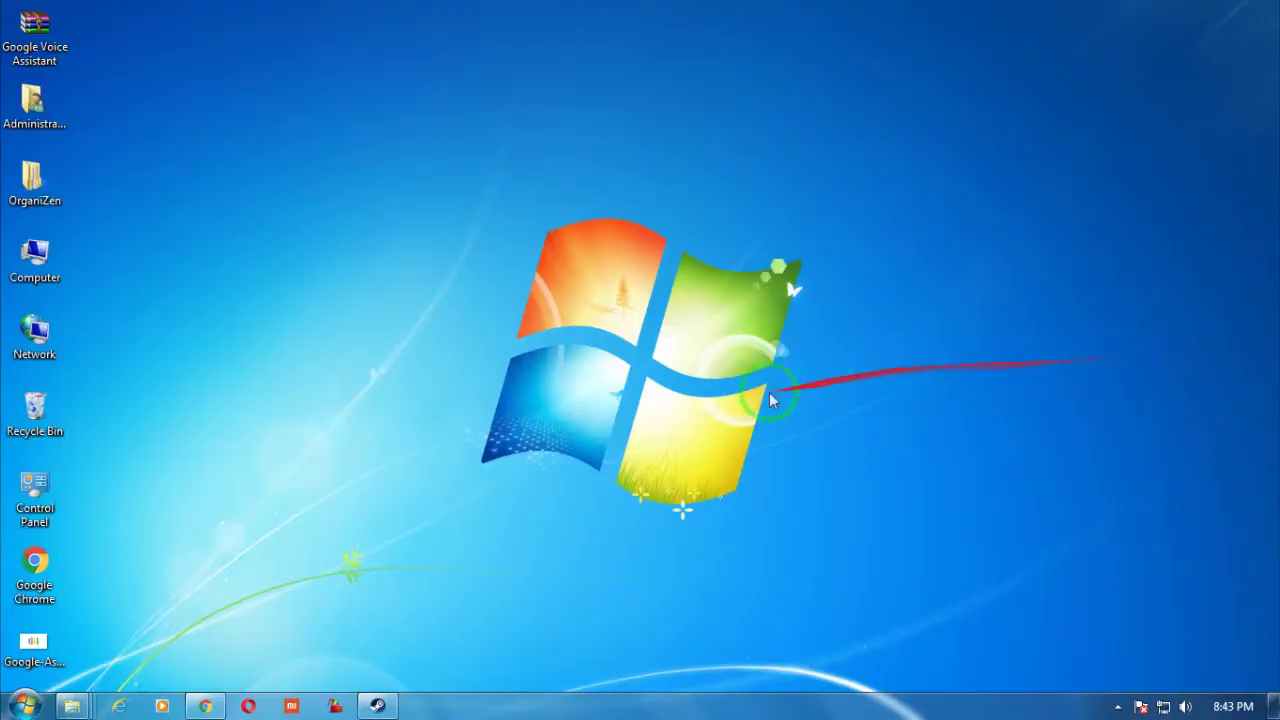
Bring up the Windows Repair download page in Chrome and highlight the Portable download heading
{"action": "left_click", "coordinate": [212, 704]}
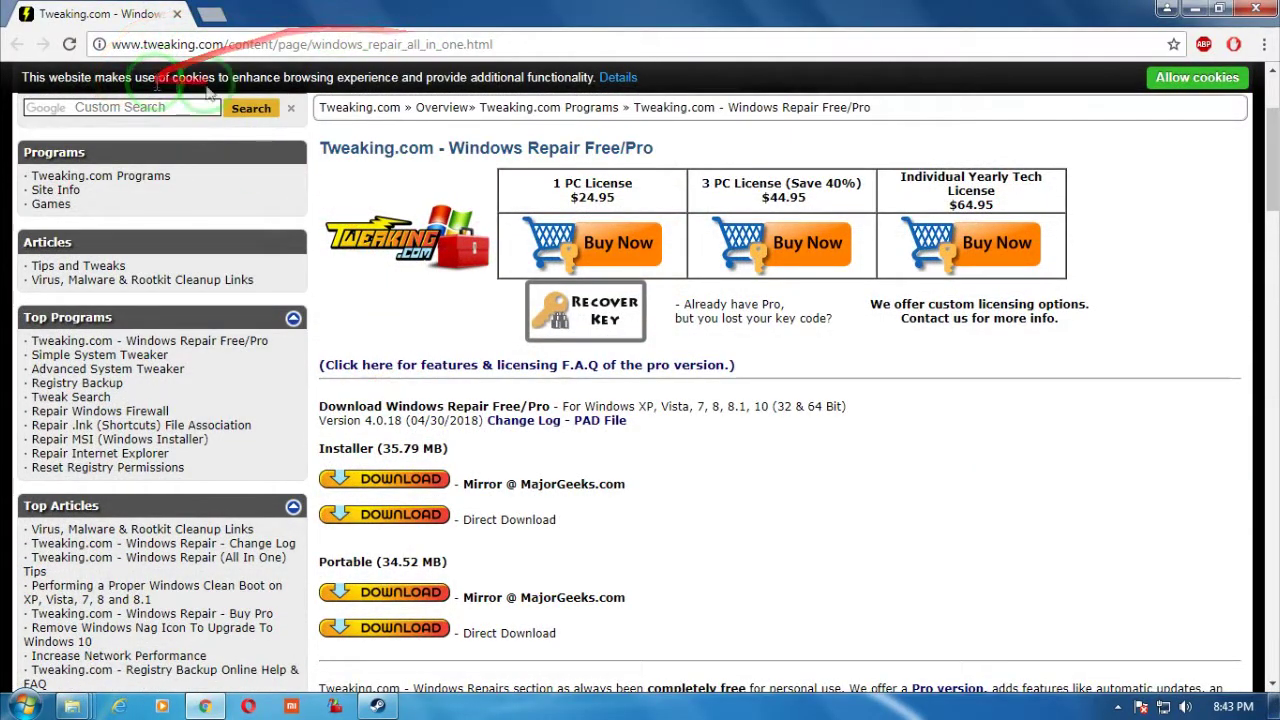
{"action": "scroll", "coordinate": [300, 140], "scroll_direction": "down", "scroll_amount": 1}
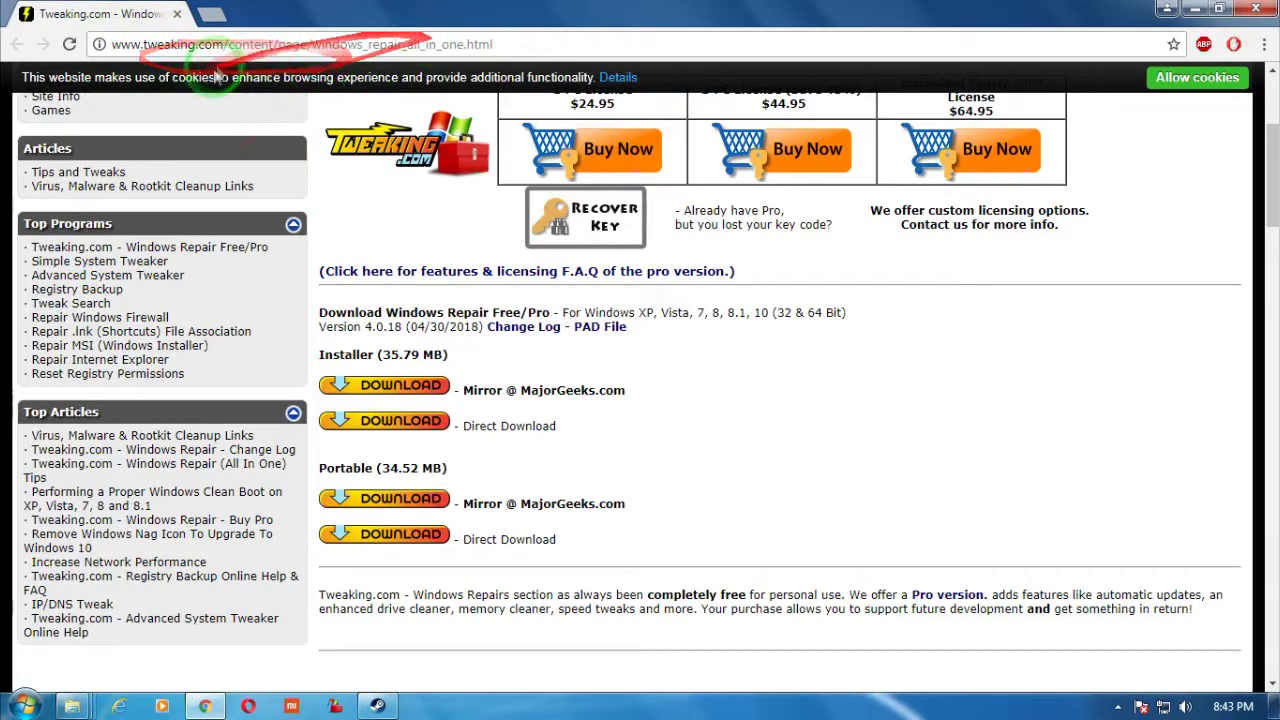
{"action": "scroll", "coordinate": [434, 356], "scroll_direction": "down", "scroll_amount": 1}
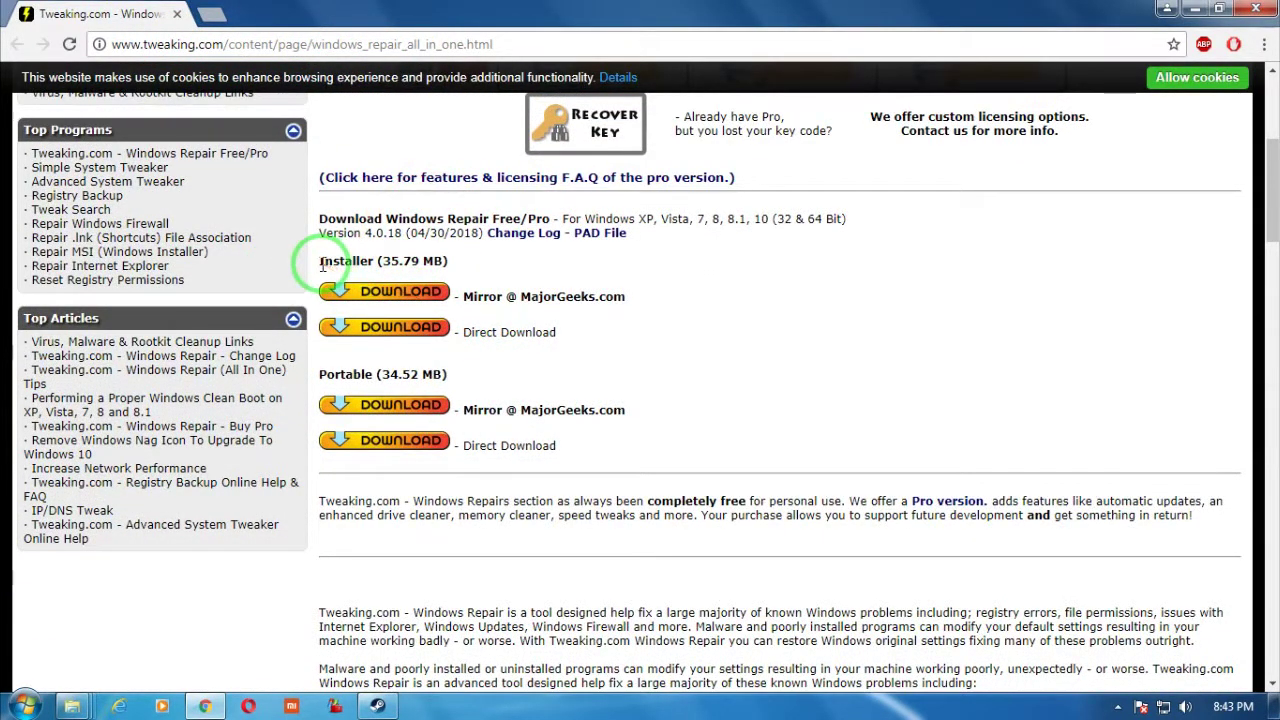
{"action": "left_click", "coordinate": [358, 348]}
{"action": "left_click_drag", "start_coordinate": [320, 376], "coordinate": [452, 378]}
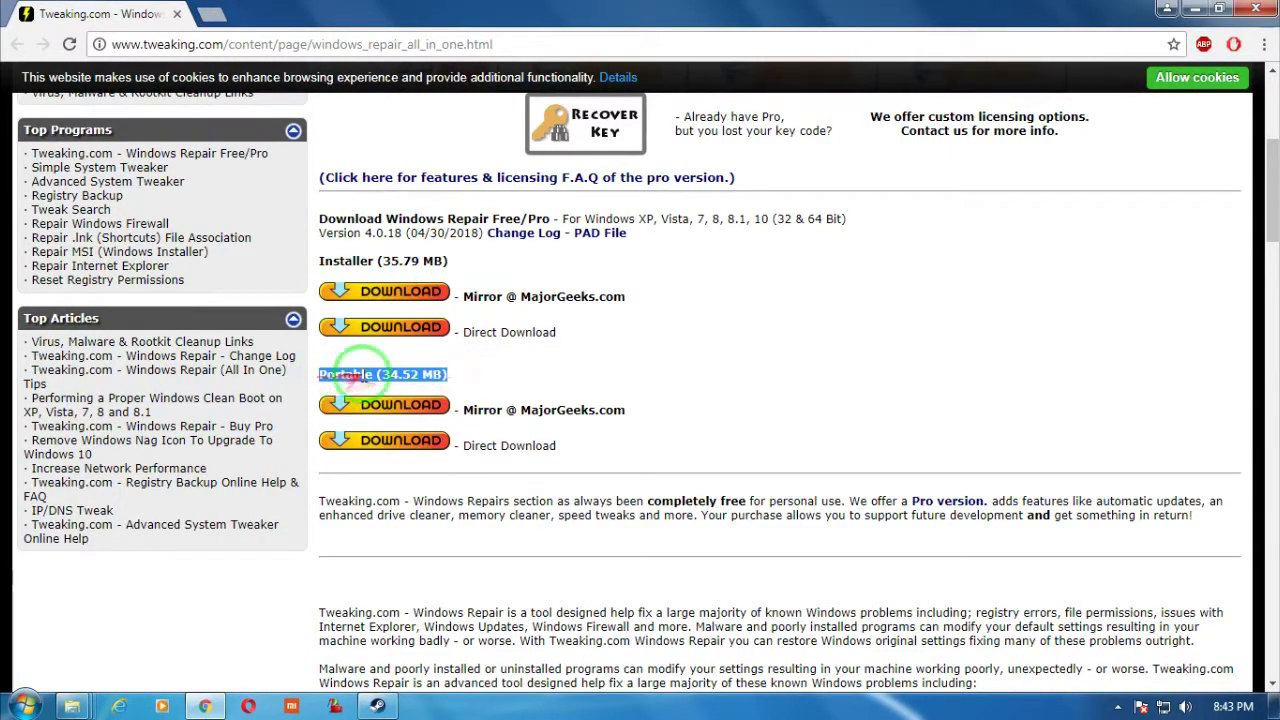
Highlight the MajorGeeks Mirror and Direct Download labels, then minimize Chrome
{"action": "left_click", "coordinate": [397, 378]}
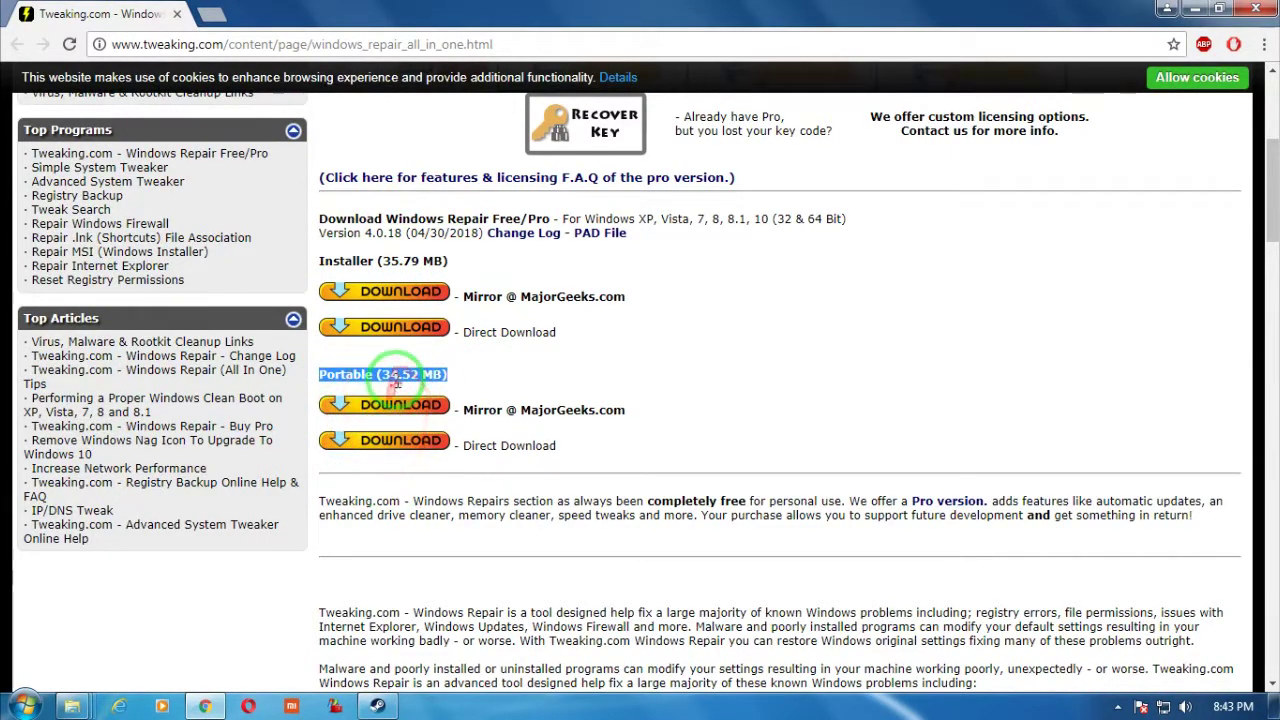
{"action": "left_click", "coordinate": [447, 358]}
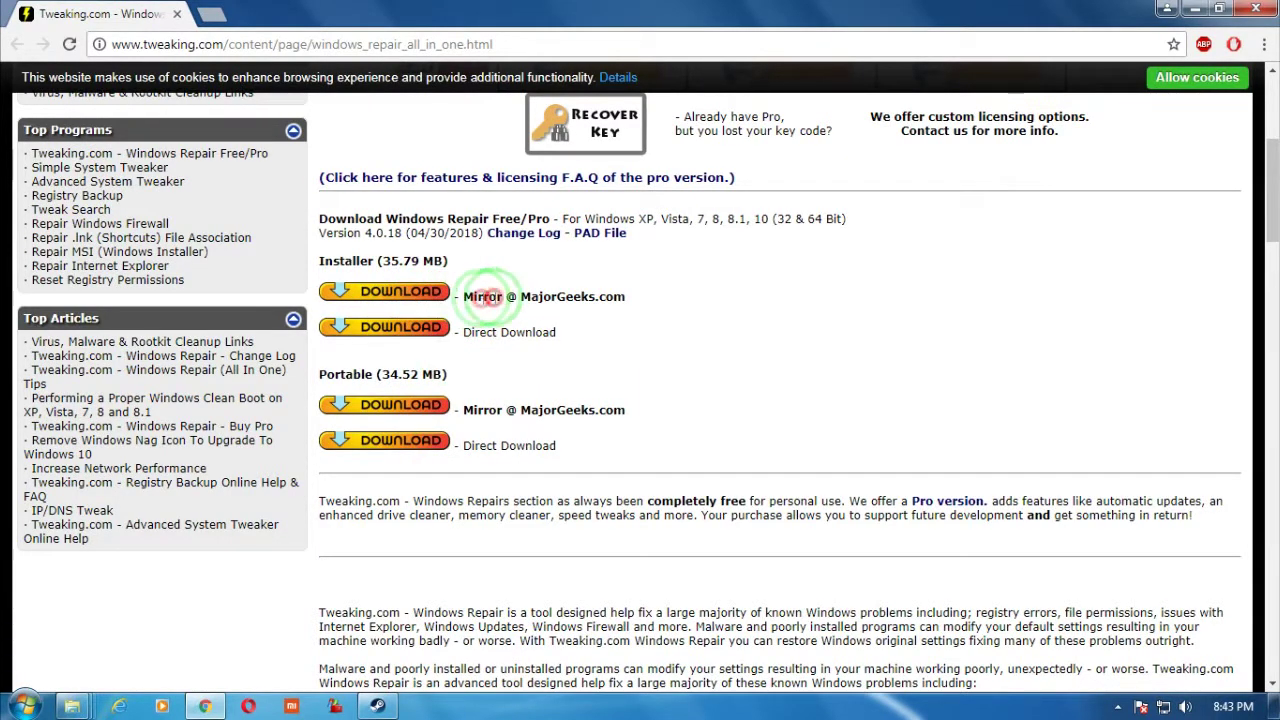
{"action": "double_click", "coordinate": [487, 297]}
{"action": "left_click_drag", "start_coordinate": [476, 345], "coordinate": [556, 331]}
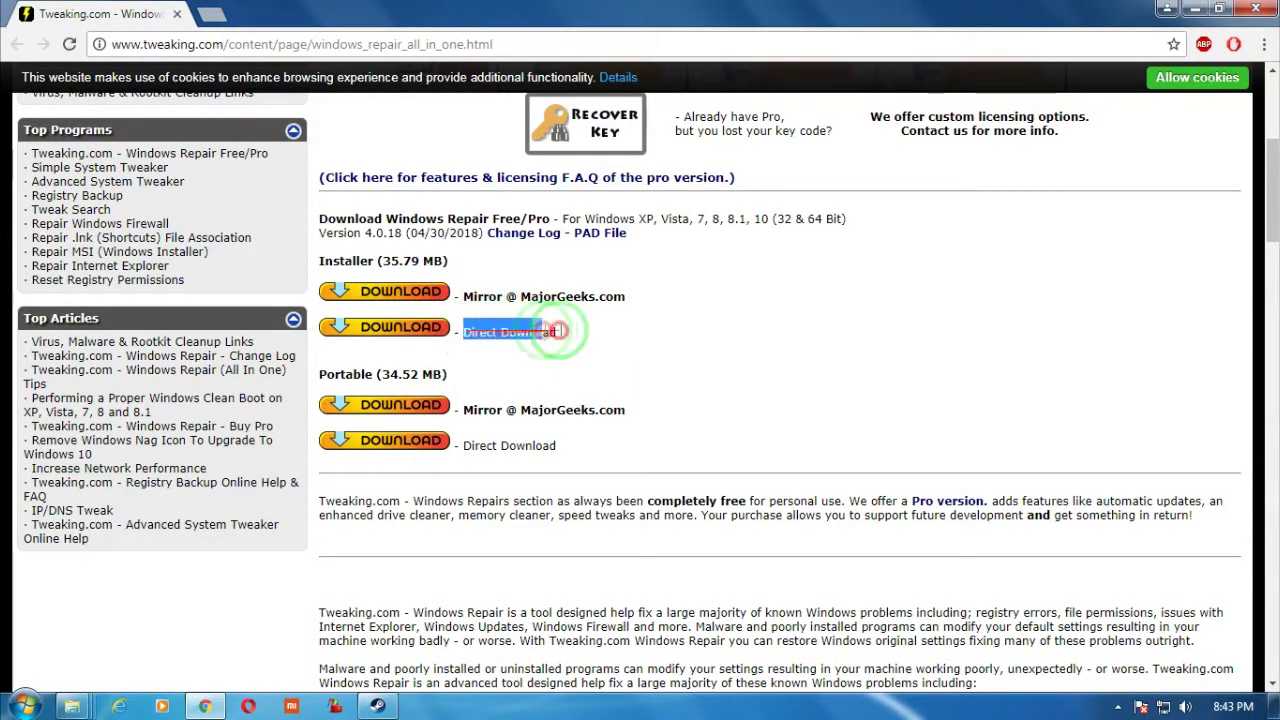
{"action": "left_click", "coordinate": [416, 341]}
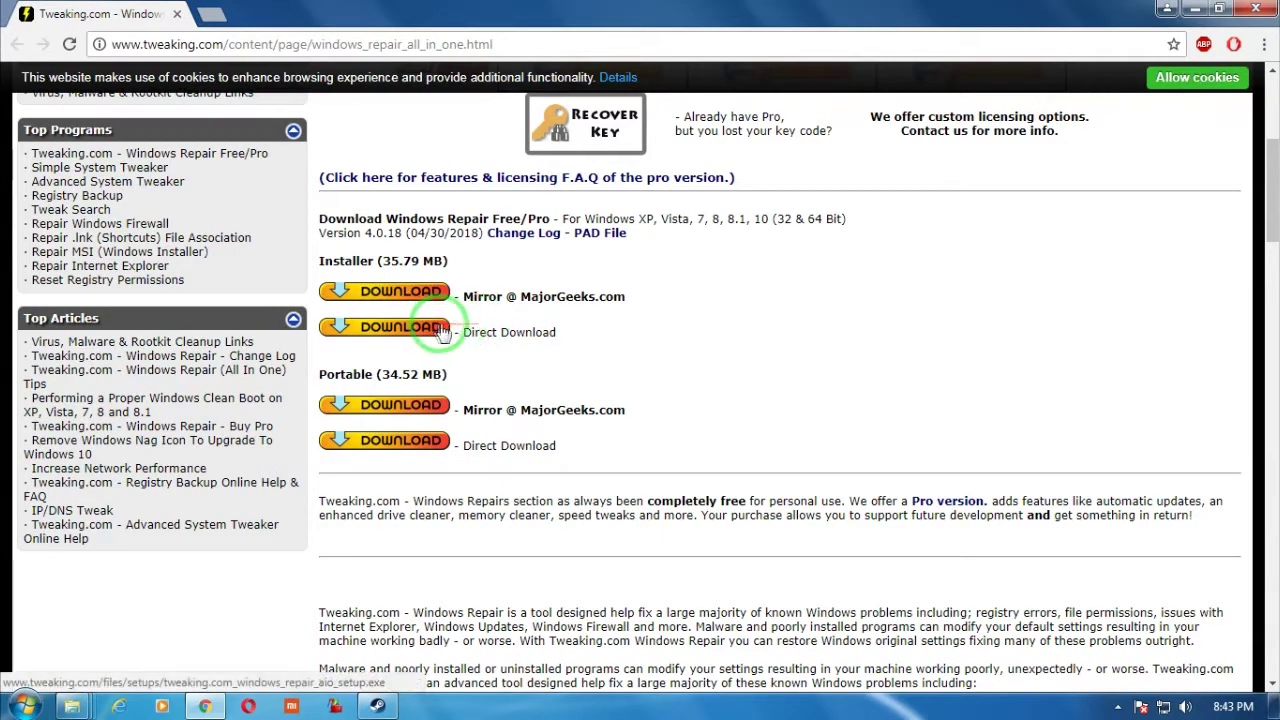
{"action": "left_click", "coordinate": [1191, 10]}
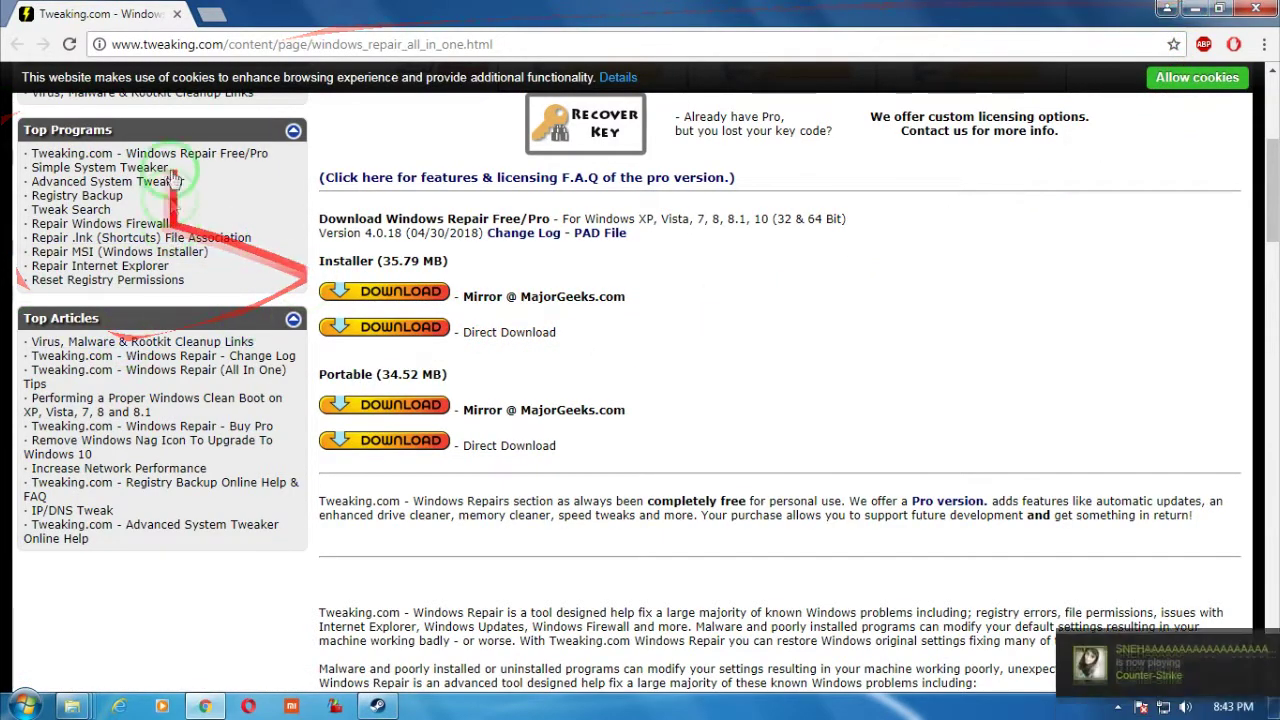
{"action": "scroll", "coordinate": [535, 432], "scroll_direction": "up", "scroll_amount": 1}
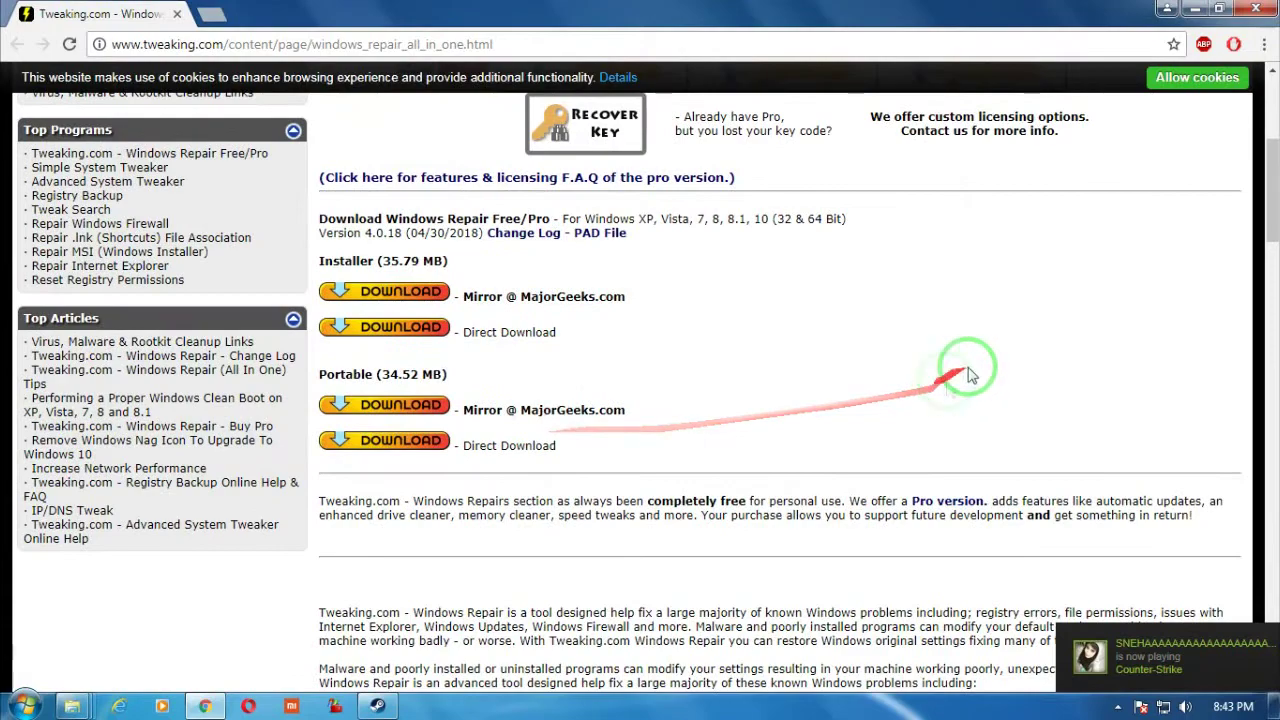
{"action": "left_click", "coordinate": [1192, 9]}
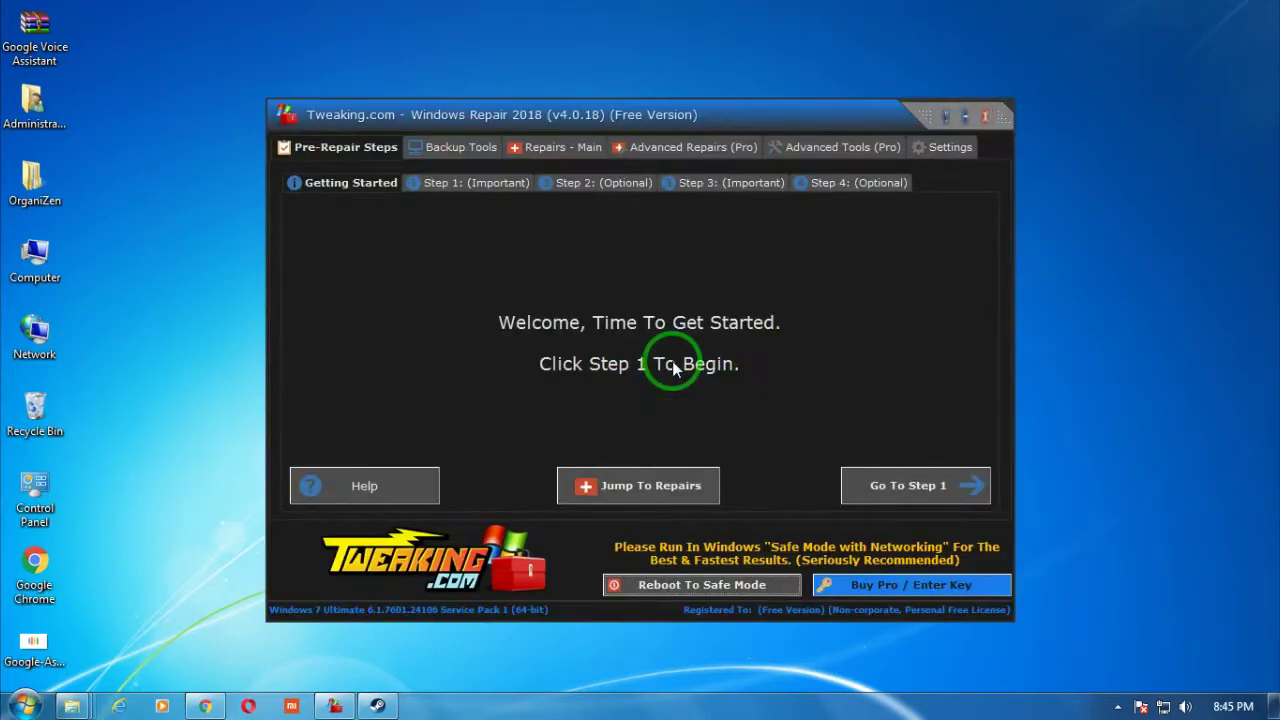
Move from the Step 1 power-reset tab to the Step 2 optional Pre-Scan tab
{"action": "left_click_drag", "start_coordinate": [521, 116], "coordinate": [533, 108]}
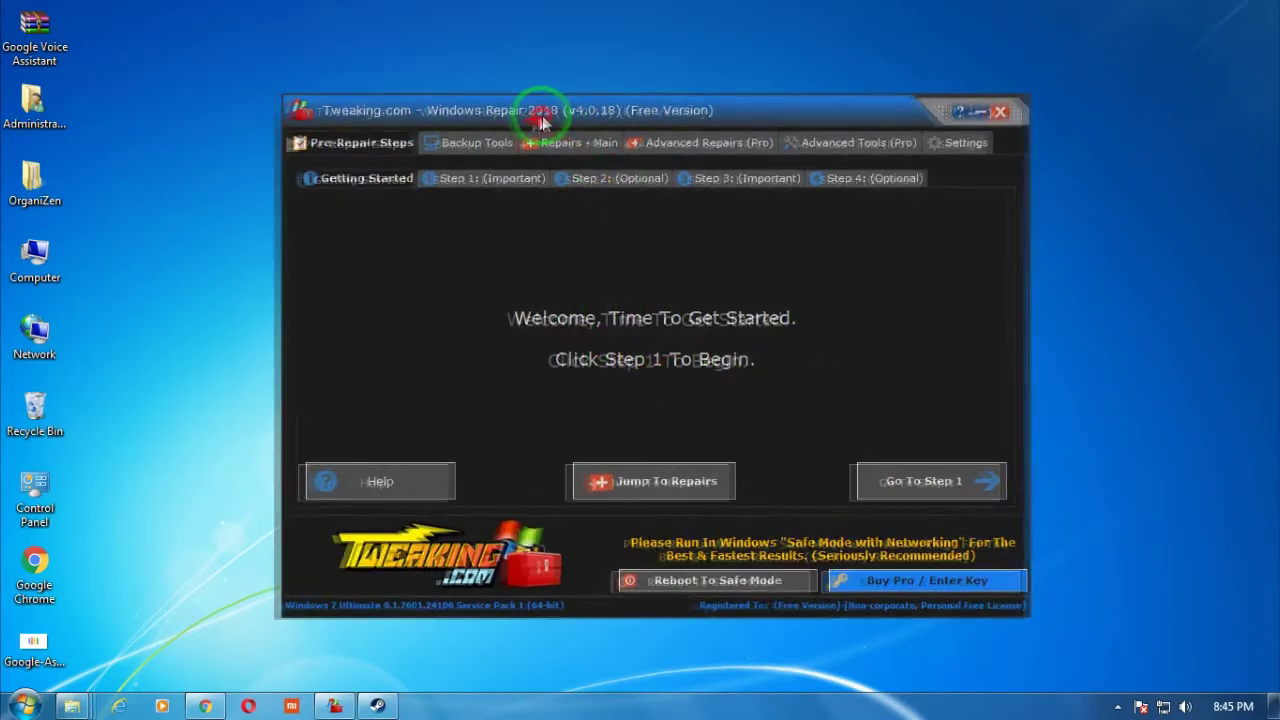
{"action": "left_click", "coordinate": [496, 175]}
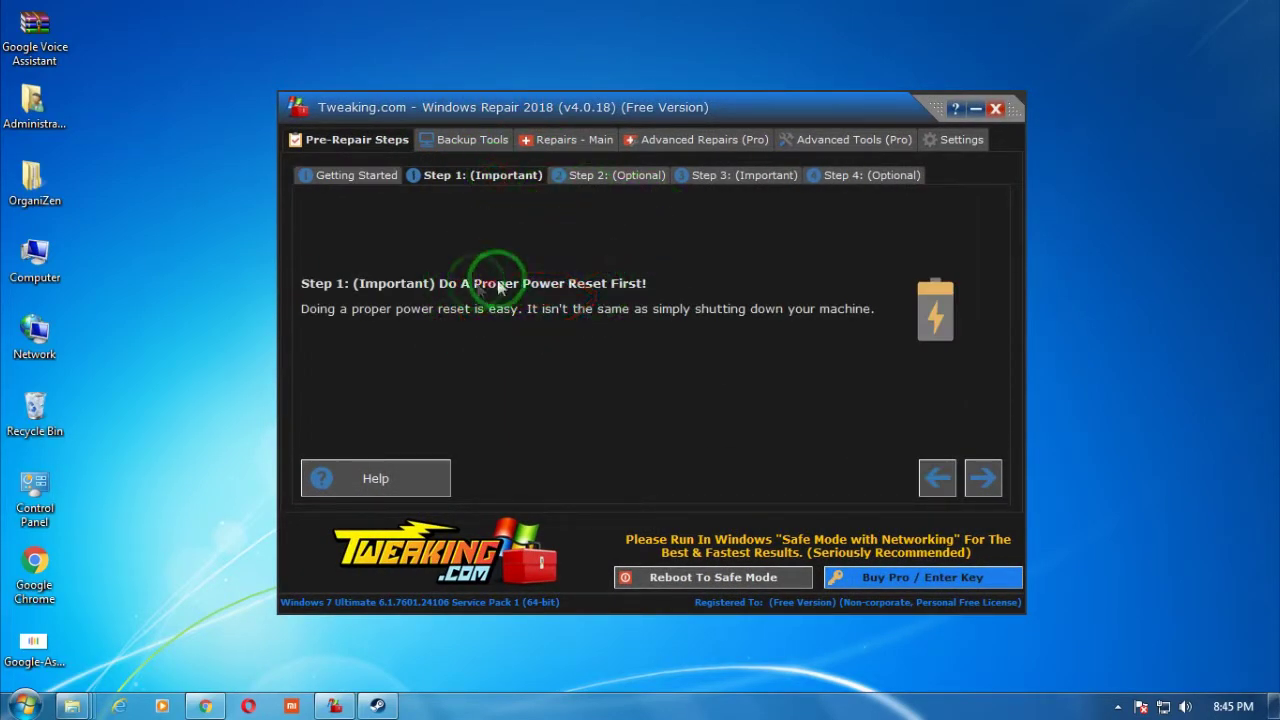
{"action": "mouse_move", "coordinate": [563, 251]}
{"action": "left_mouse_down"}
{"action": "mouse_move", "coordinate": [428, 297]}
{"action": "mouse_move", "coordinate": [672, 336]}
{"action": "mouse_move", "coordinate": [617, 177]}
{"action": "left_mouse_up"}
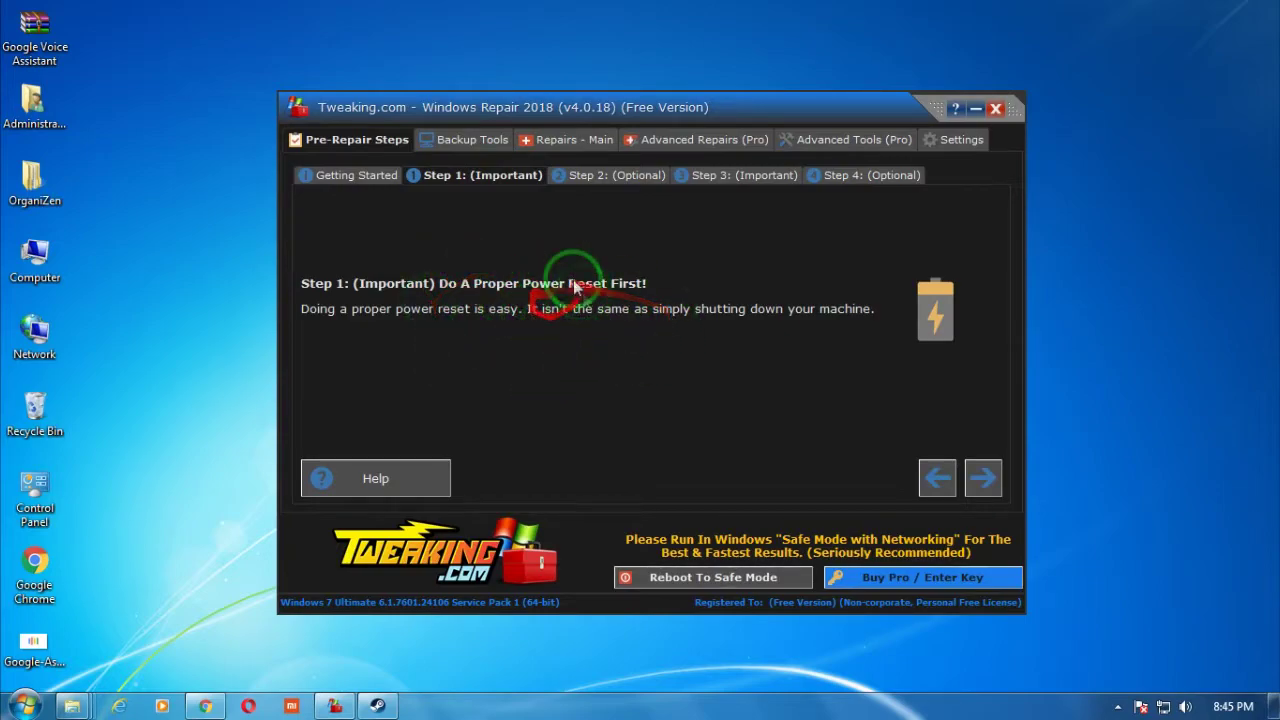
{"action": "left_click", "coordinate": [617, 177]}
{"action": "mouse_move", "coordinate": [617, 177]}
{"action": "left_mouse_down"}
{"action": "mouse_move", "coordinate": [340, 350]}
{"action": "mouse_move", "coordinate": [400, 314]}
{"action": "left_mouse_up"}
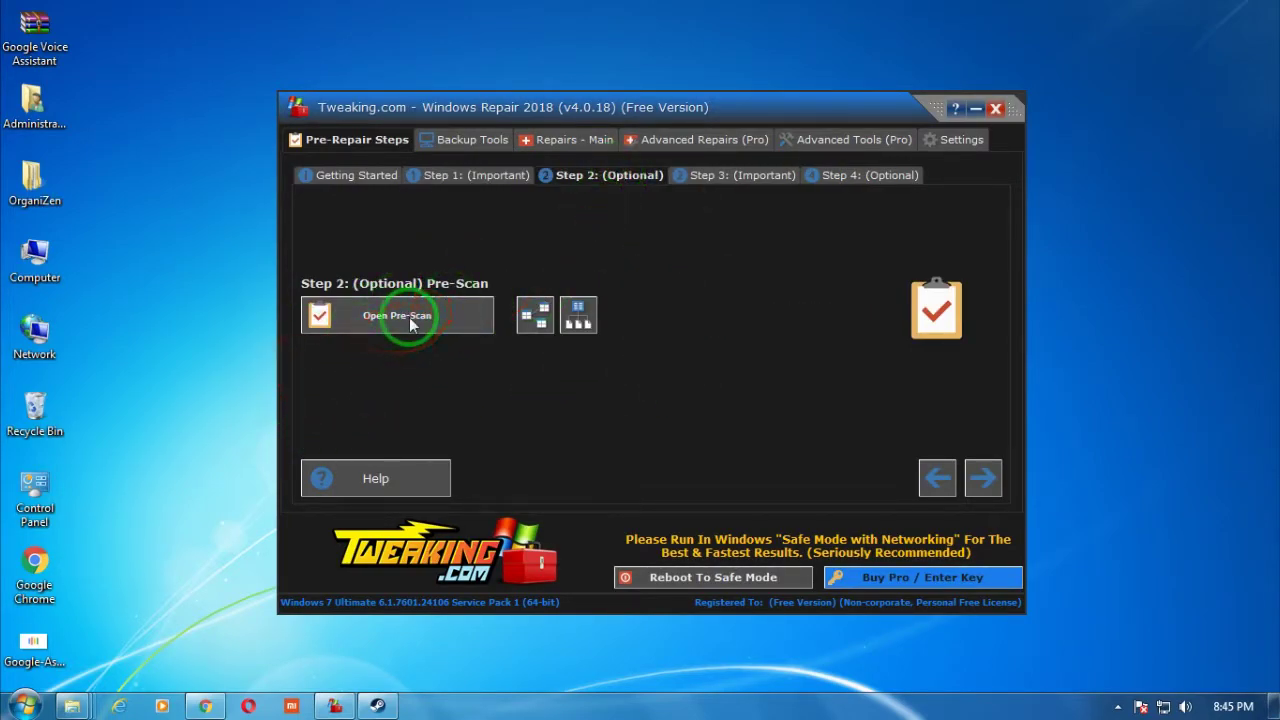
Open the Pre-Scan window and highlight its System Reparse Points and Environment Variables entries
{"action": "left_click", "coordinate": [410, 320]}
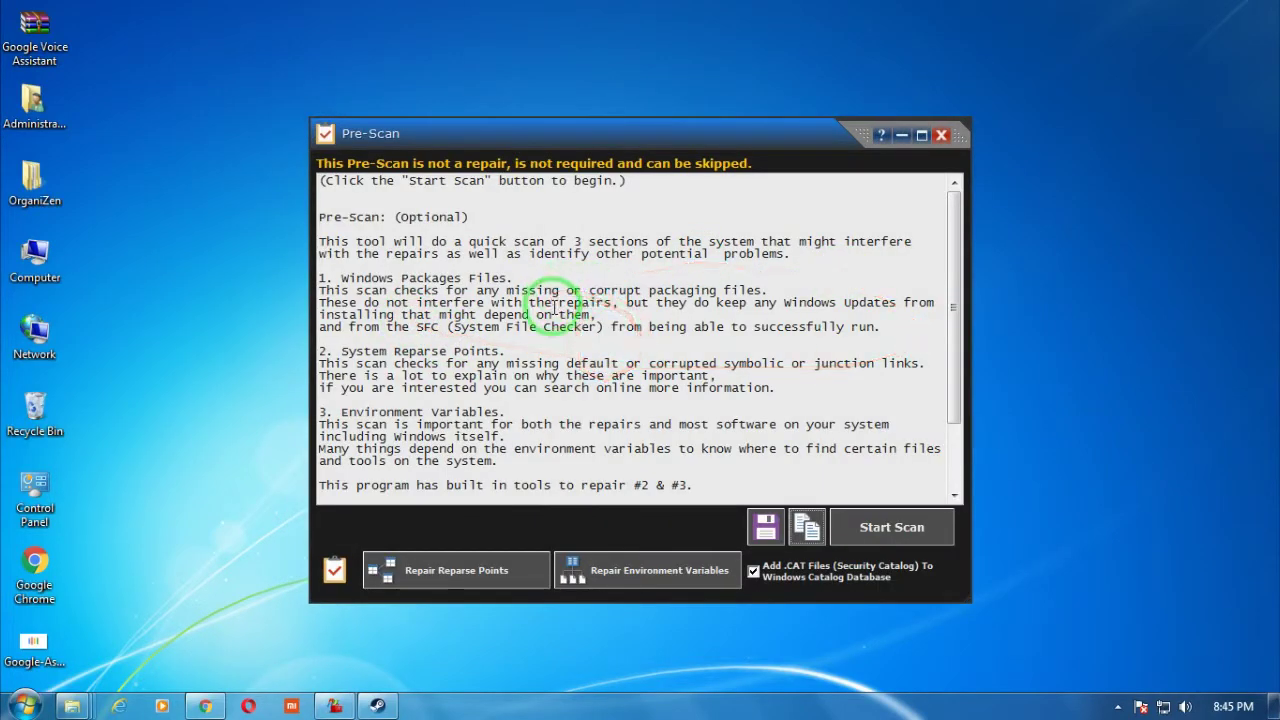
{"action": "left_click_drag", "start_coordinate": [320, 351], "coordinate": [537, 352]}
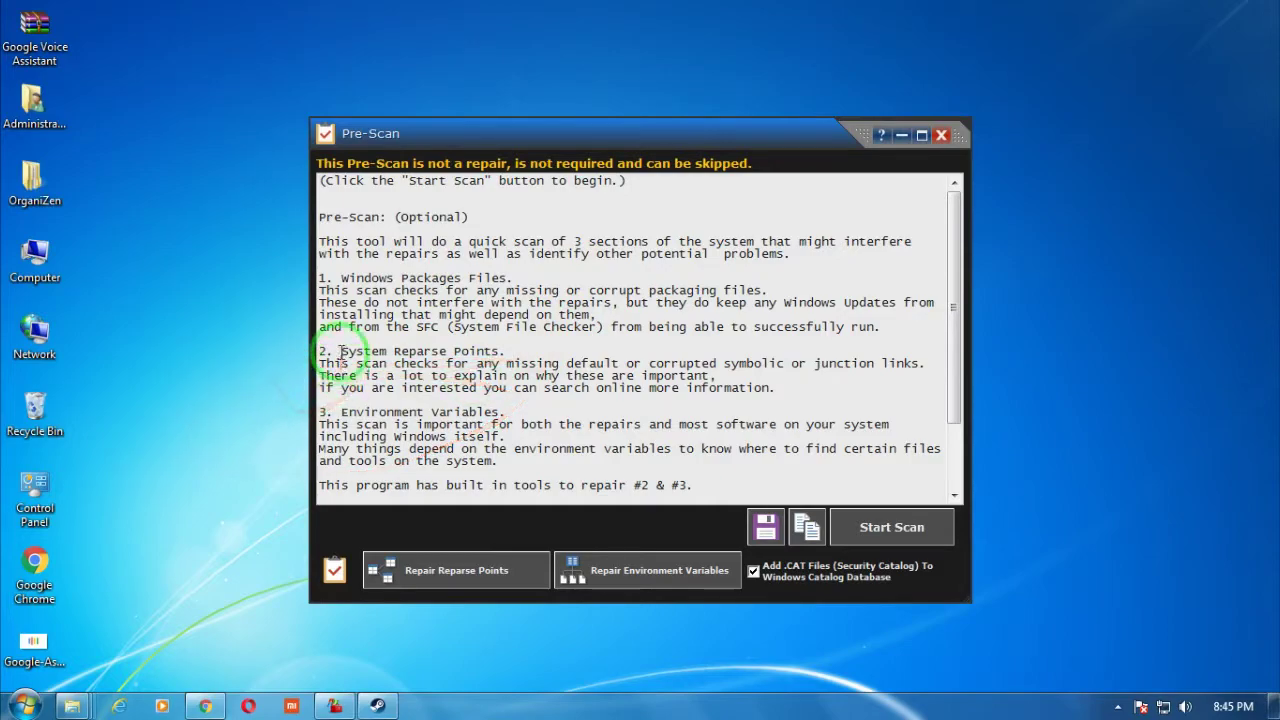
{"action": "left_click_drag", "start_coordinate": [343, 352], "coordinate": [520, 352]}
{"action": "left_click_drag", "start_coordinate": [530, 350], "coordinate": [462, 487]}
{"action": "left_click_drag", "start_coordinate": [320, 412], "coordinate": [545, 413]}
{"action": "left_click", "coordinate": [545, 413]}
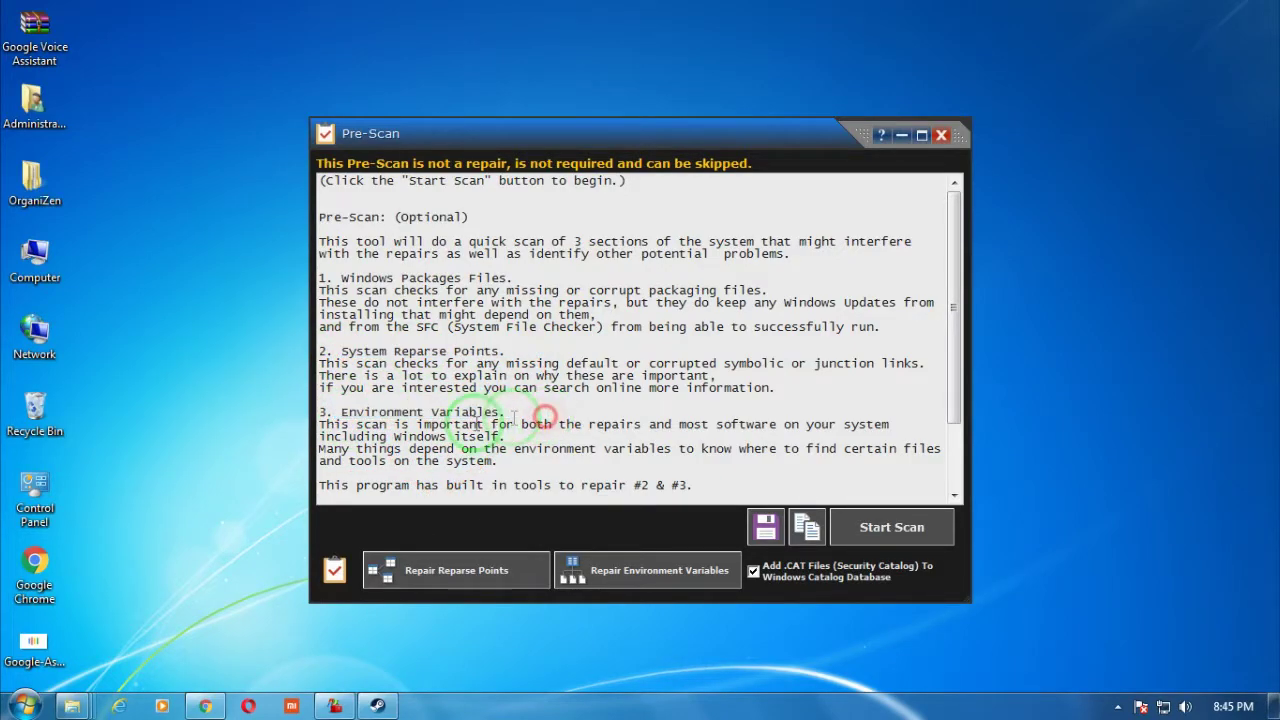
{"action": "scroll", "coordinate": [871, 529], "scroll_direction": "down", "scroll_amount": 1}
{"action": "scroll", "coordinate": [886, 534], "scroll_direction": "down", "scroll_amount": 2}
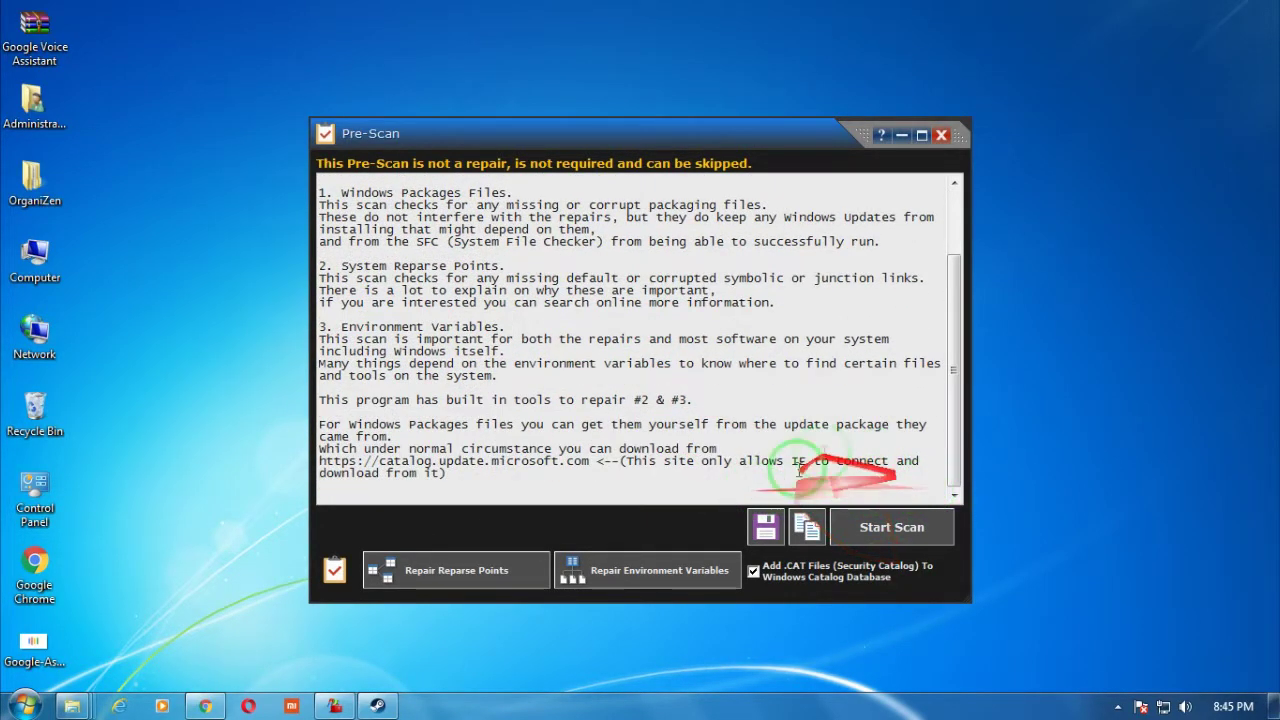
Start the pre-scan, then close the window and force-close the unresponsive program
{"action": "left_click", "coordinate": [906, 526]}
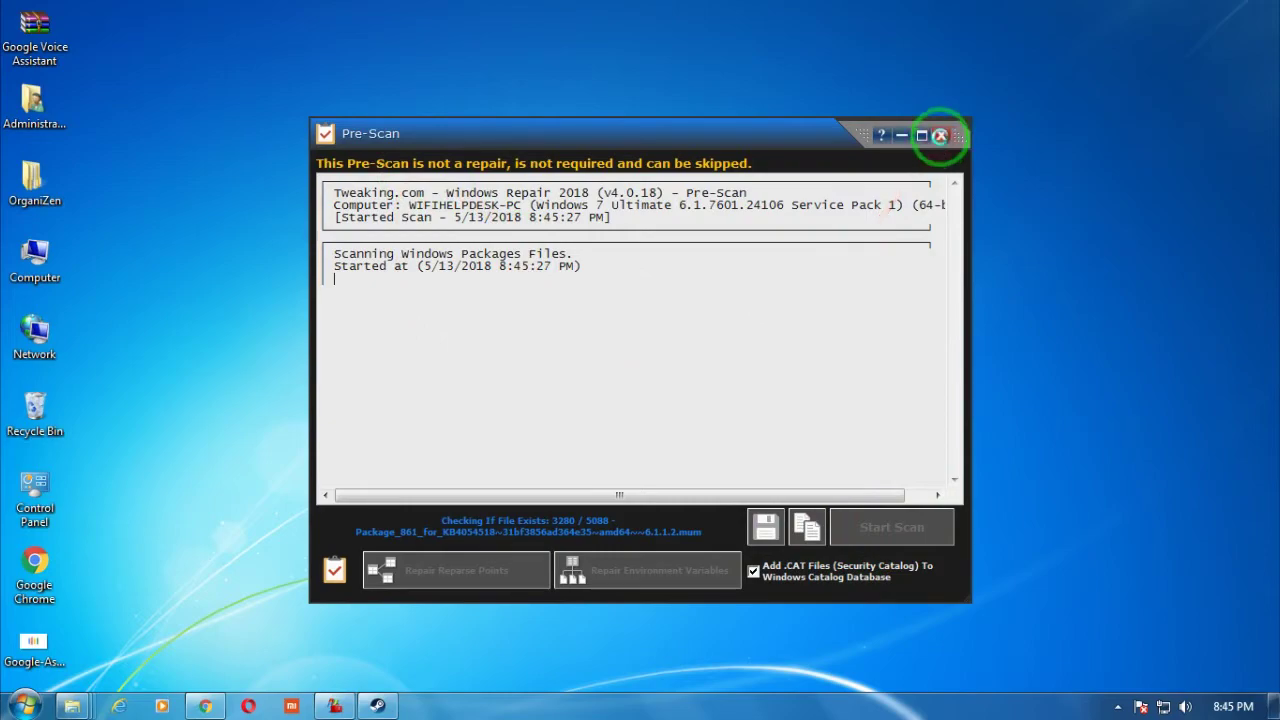
{"action": "left_click", "coordinate": [940, 135]}
{"action": "left_click", "coordinate": [630, 412]}
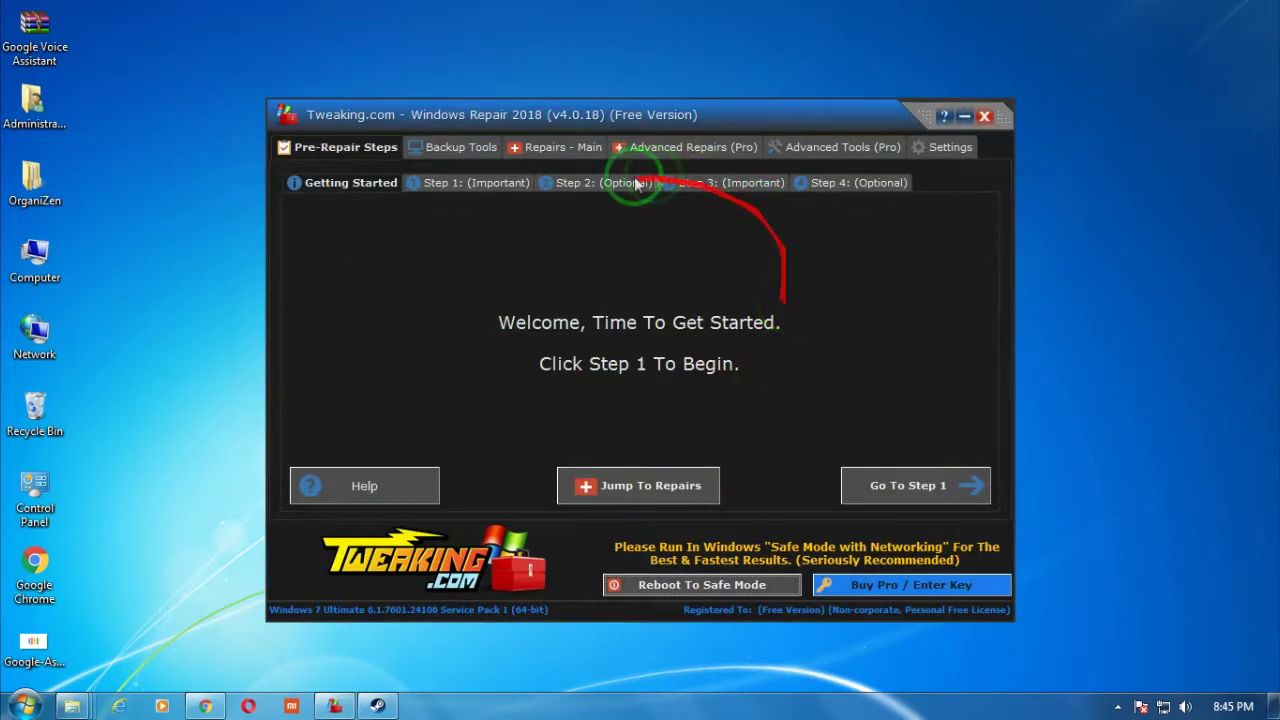
Run Check Disk on the system drive from the Step 3 tab
{"action": "left_click", "coordinate": [717, 184]}
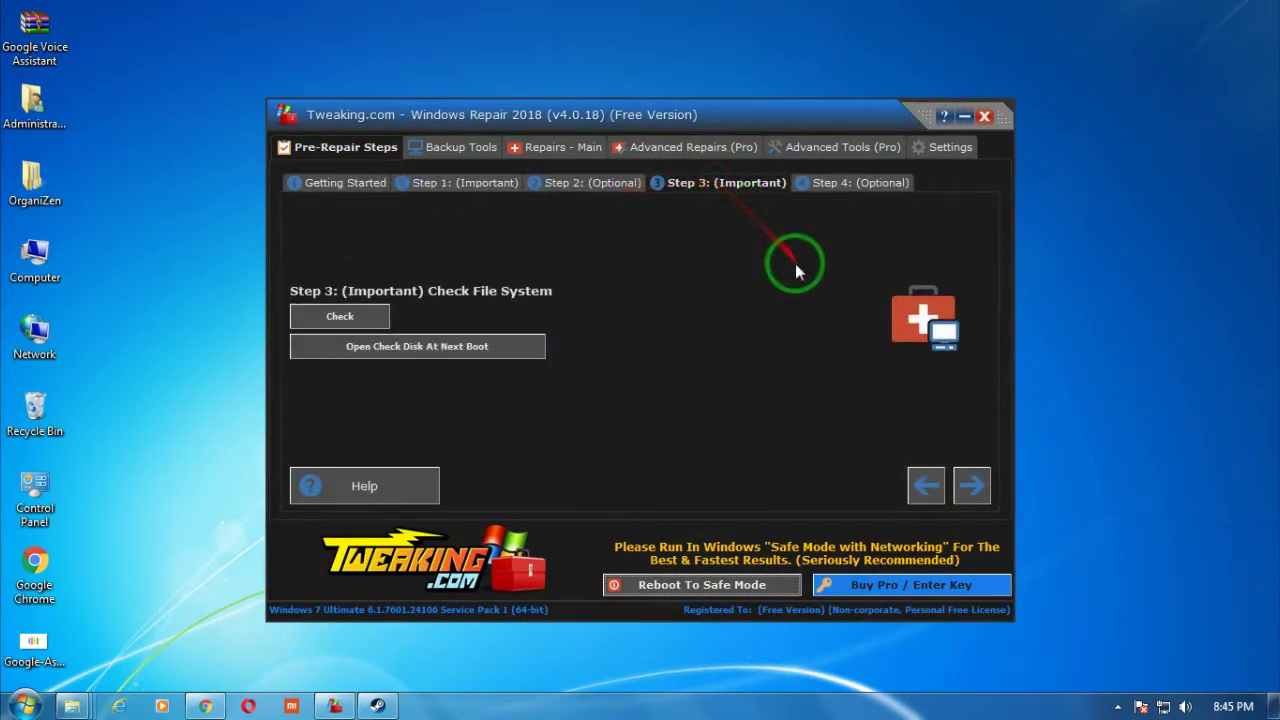
{"action": "left_click", "coordinate": [340, 318]}
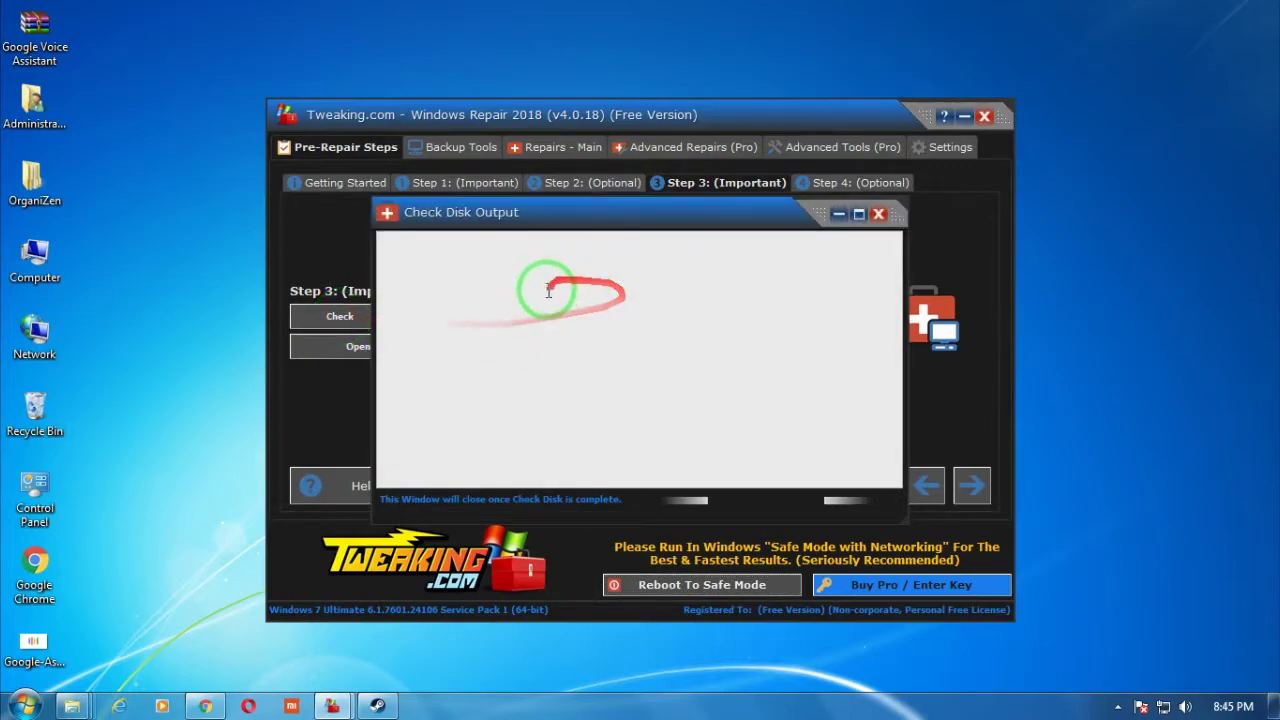
{"action": "left_click_drag", "start_coordinate": [568, 325], "coordinate": [425, 262]}
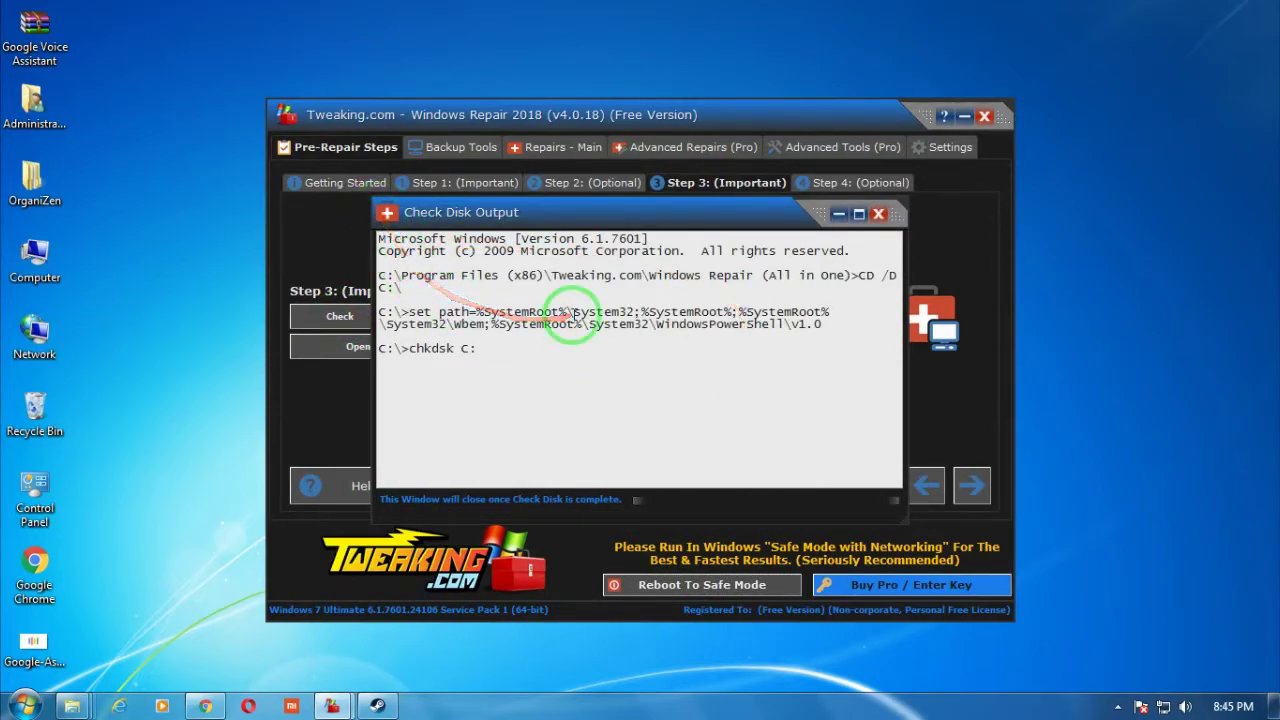
Start the Step 4 System File Check and move its sfc console window lower
{"action": "left_click", "coordinate": [878, 214]}
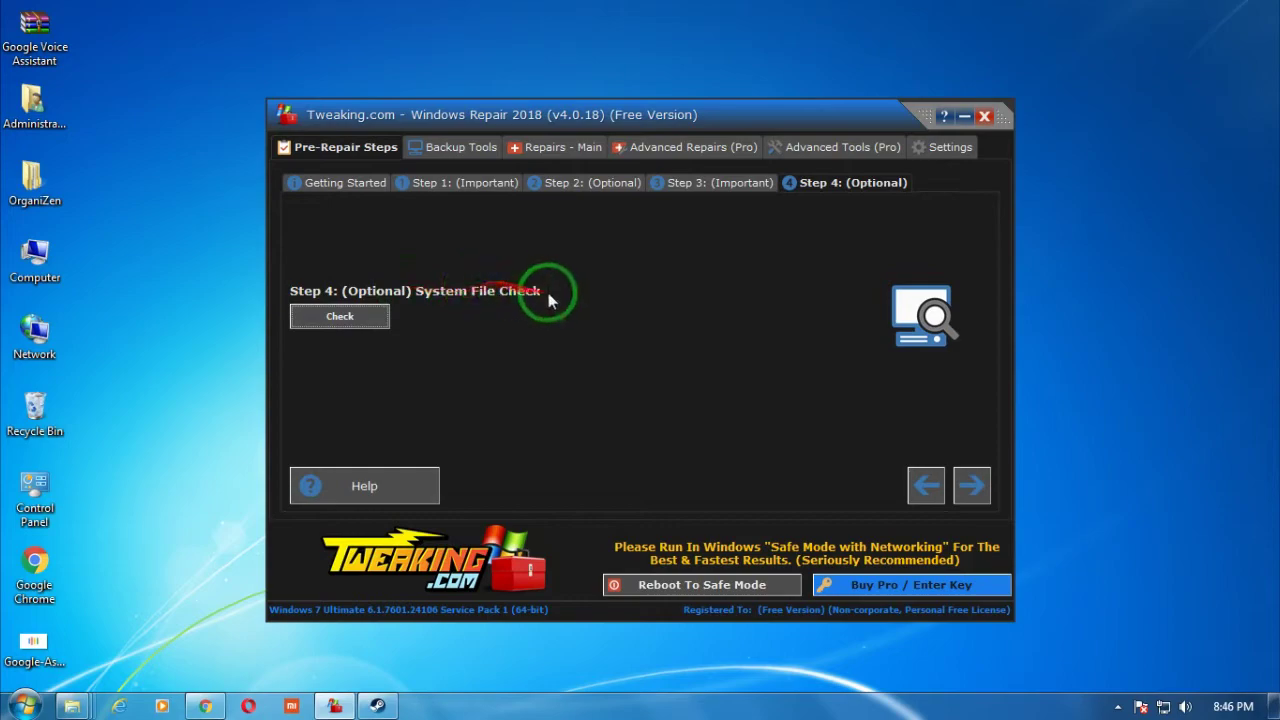
{"action": "left_click", "coordinate": [340, 317]}
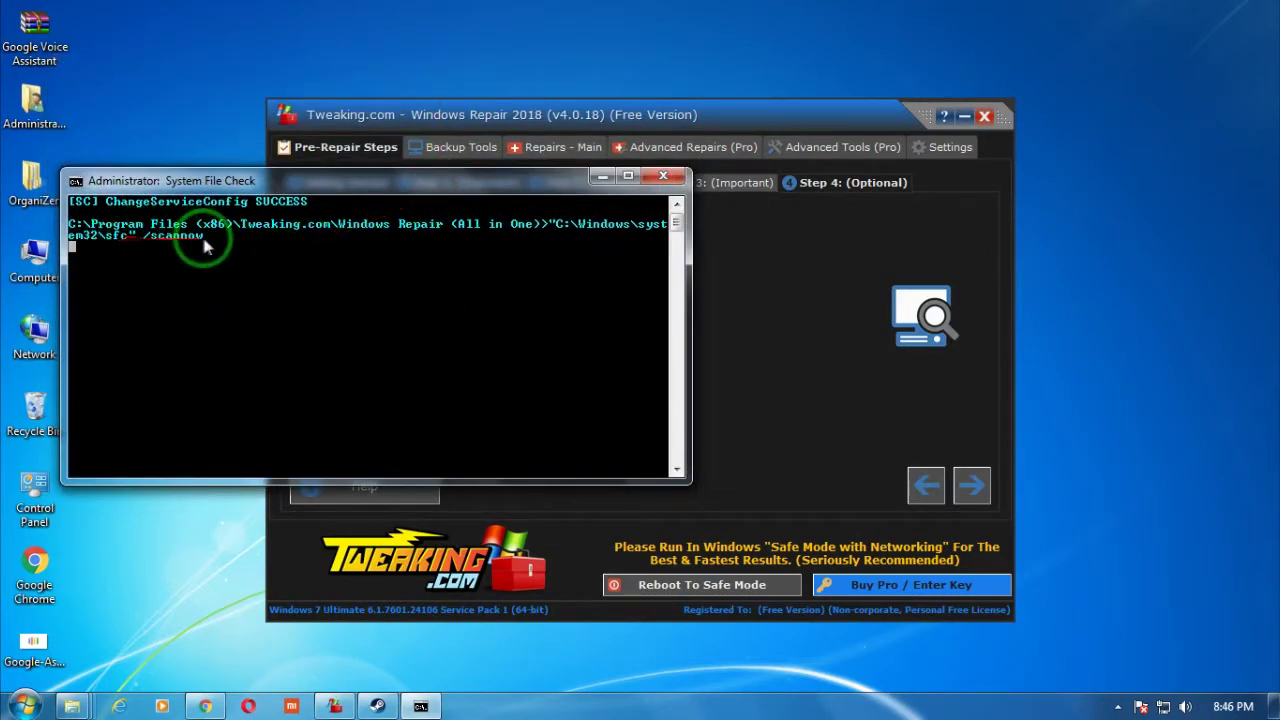
{"action": "left_click_drag", "start_coordinate": [355, 182], "coordinate": [387, 192]}
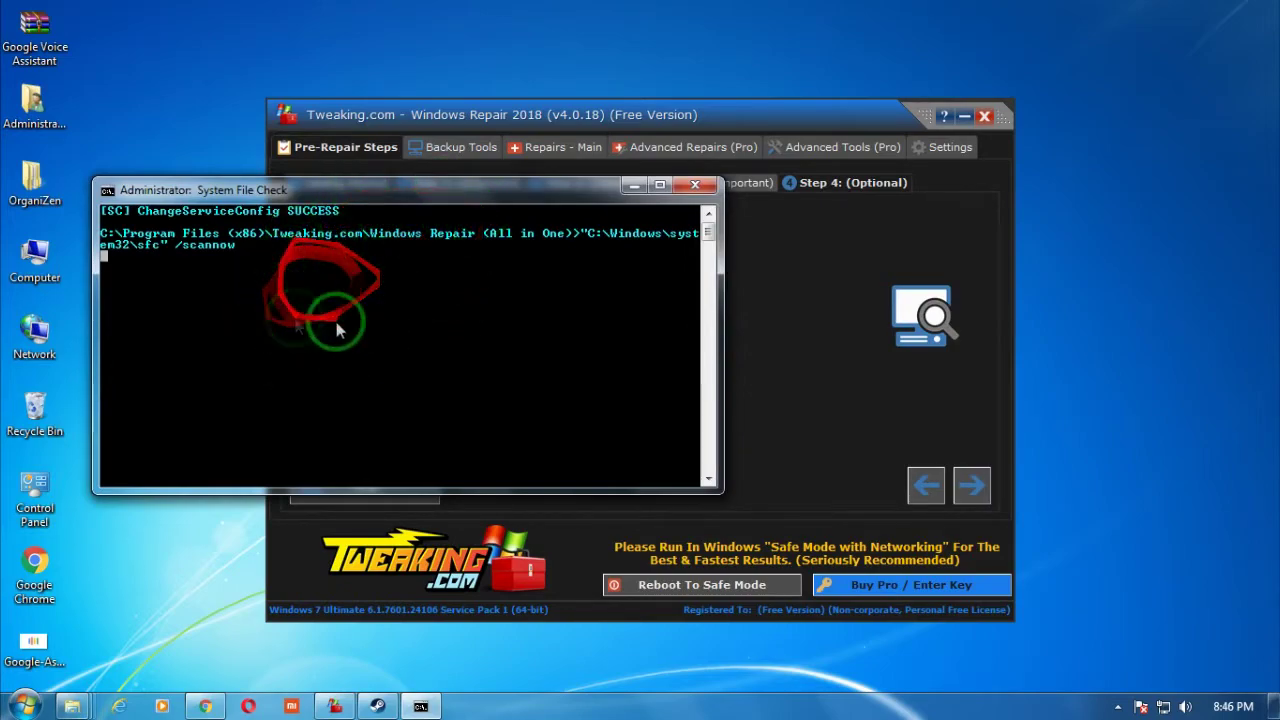
{"action": "left_click_drag", "start_coordinate": [423, 189], "coordinate": [432, 230]}
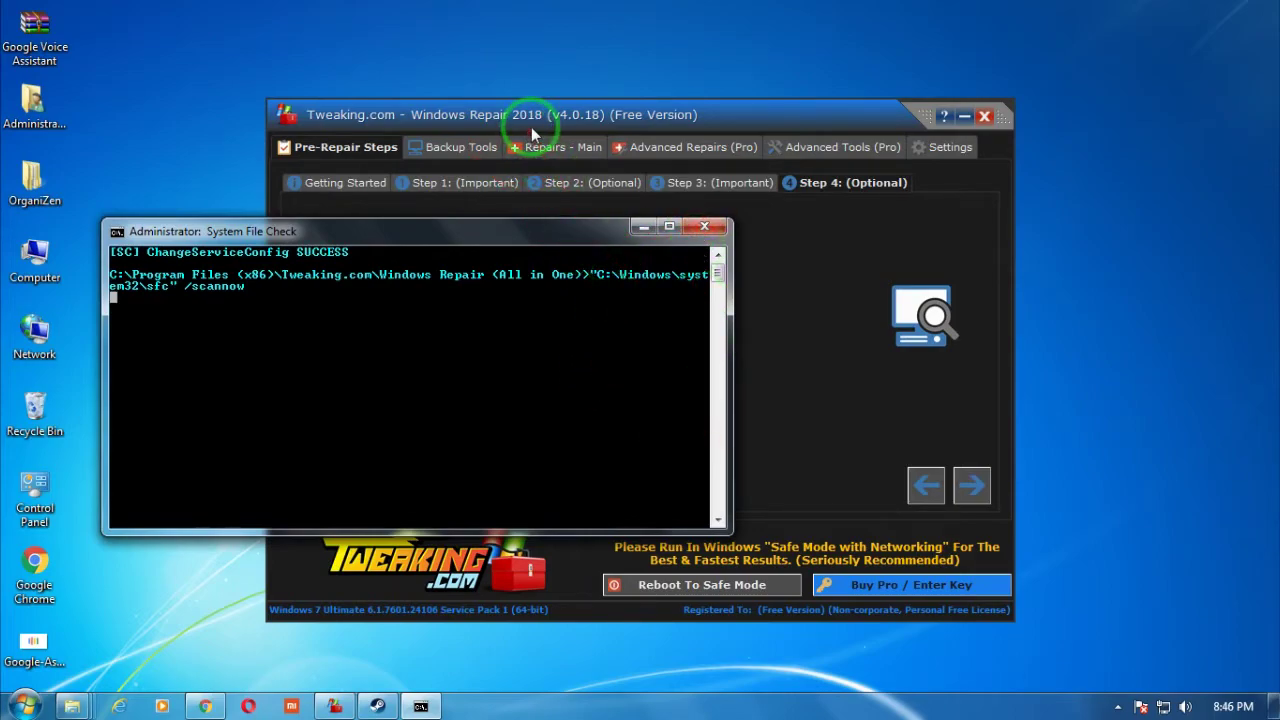
Cycle through Backup Tools, Repairs - Main and Advanced Repairs (Pro), ending on Advanced Tools (Pro)
{"action": "left_click", "coordinate": [432, 152]}
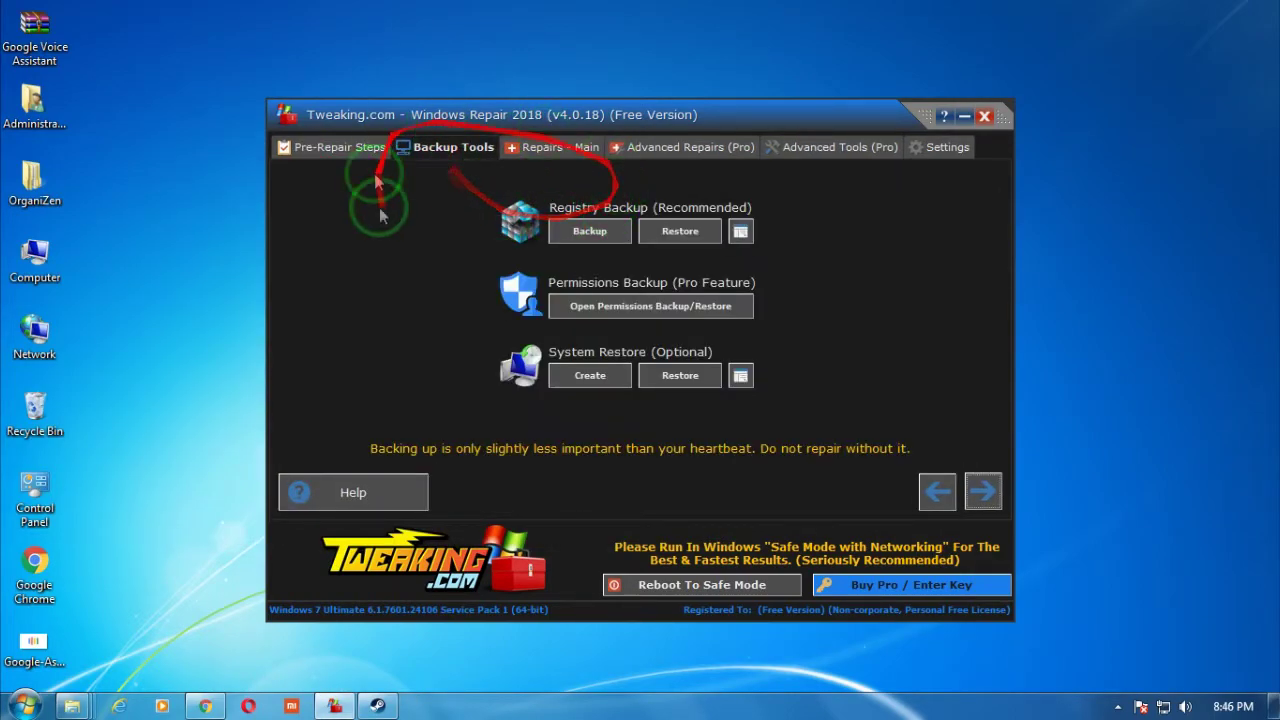
{"action": "left_click", "coordinate": [446, 151]}
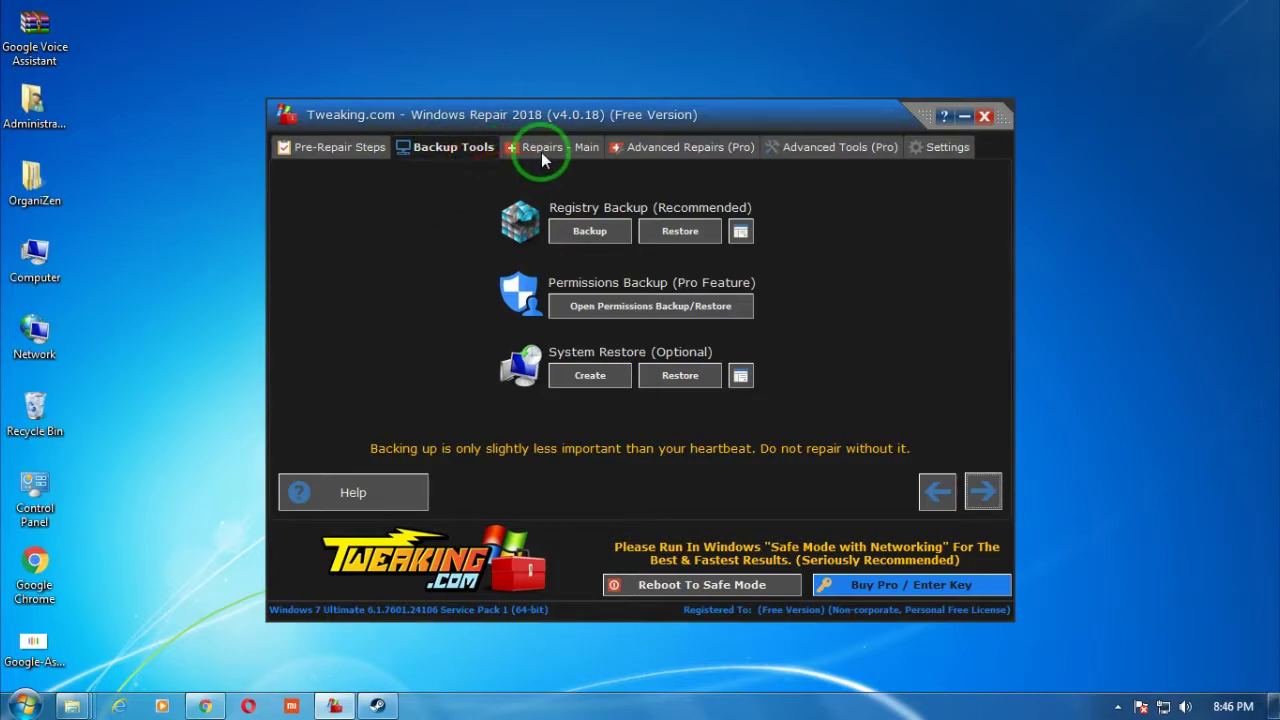
{"action": "left_click", "coordinate": [543, 156]}
{"action": "left_click", "coordinate": [445, 150]}
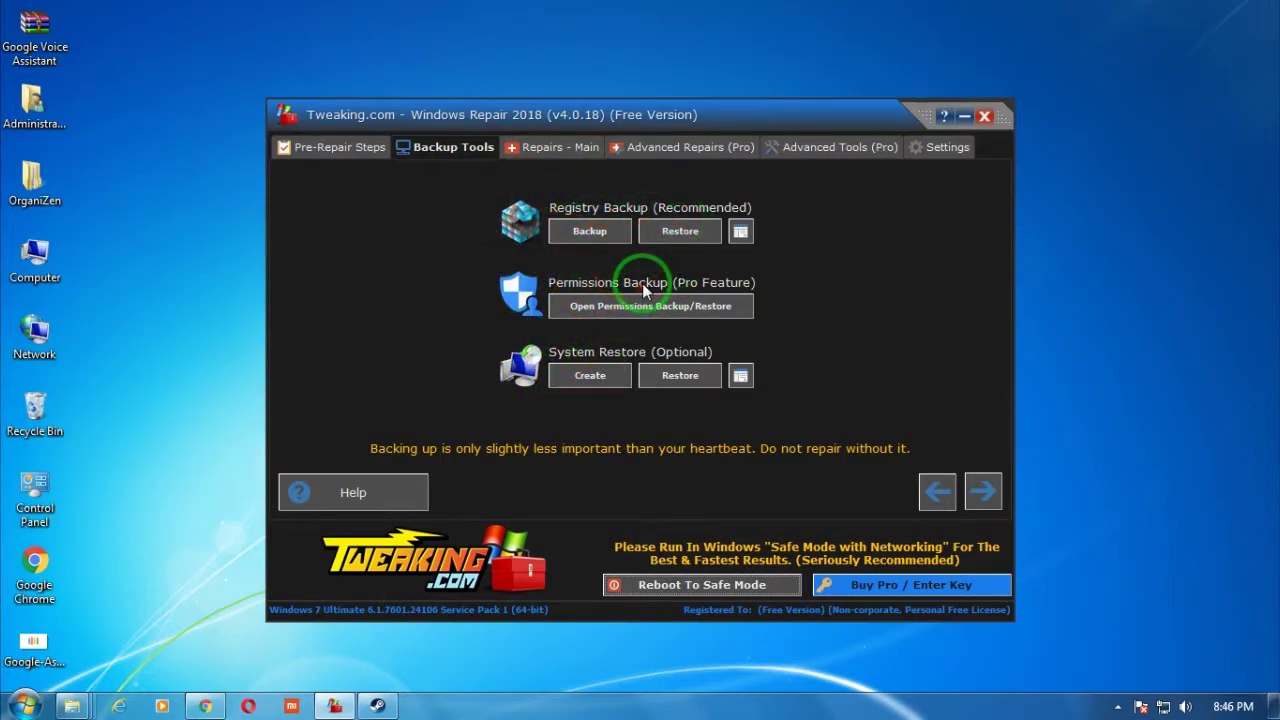
{"action": "left_click", "coordinate": [705, 150]}
{"action": "left_click", "coordinate": [851, 155]}
{"action": "left_click", "coordinate": [718, 150]}
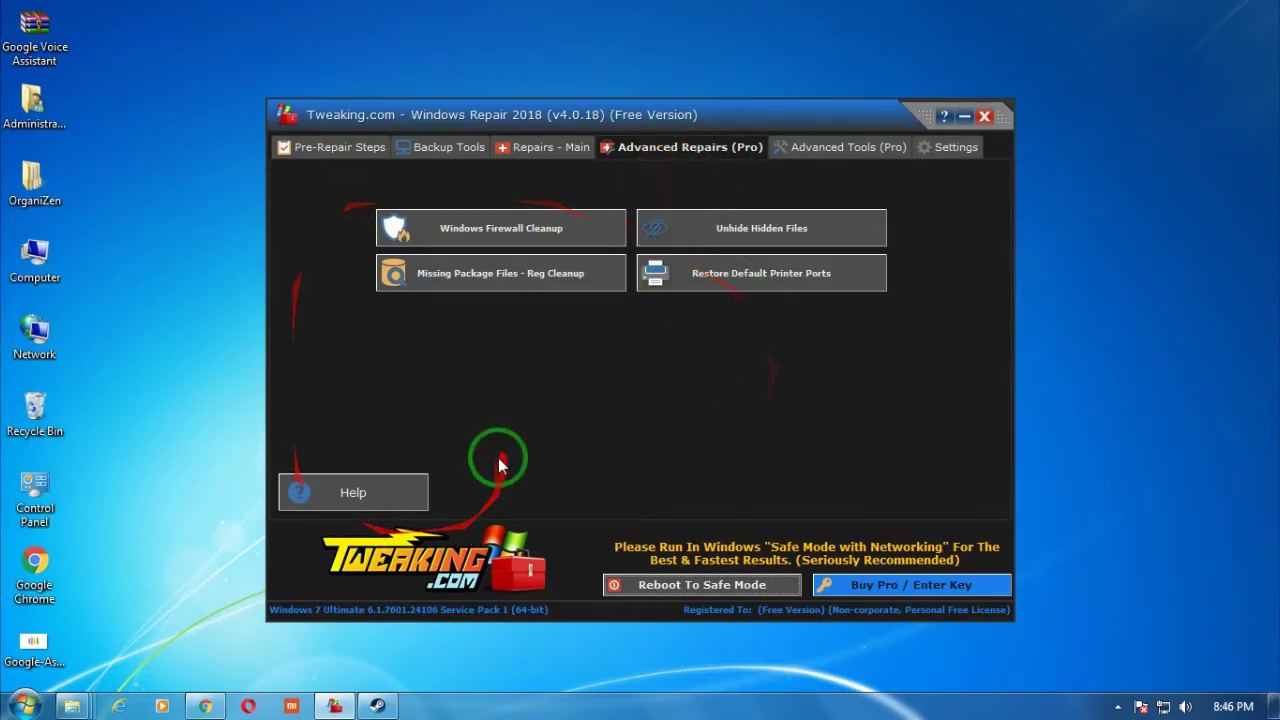
{"action": "left_click", "coordinate": [658, 160]}
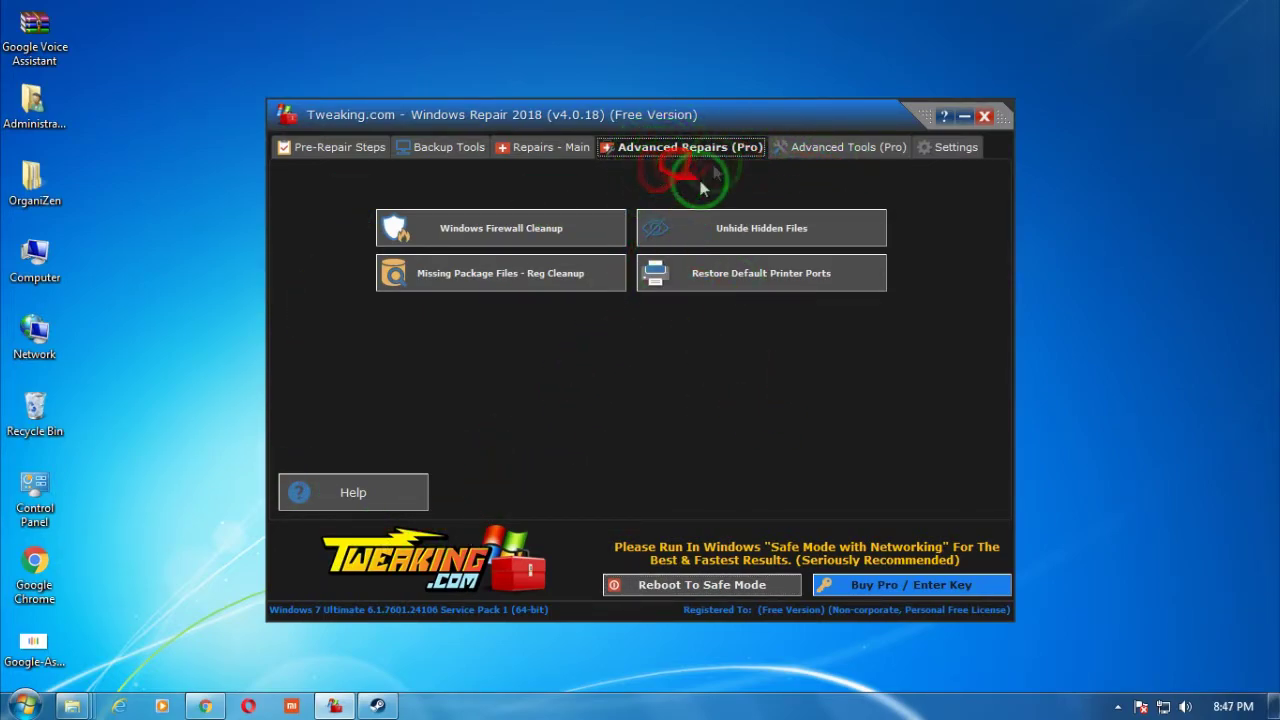
{"action": "left_click", "coordinate": [838, 150]}
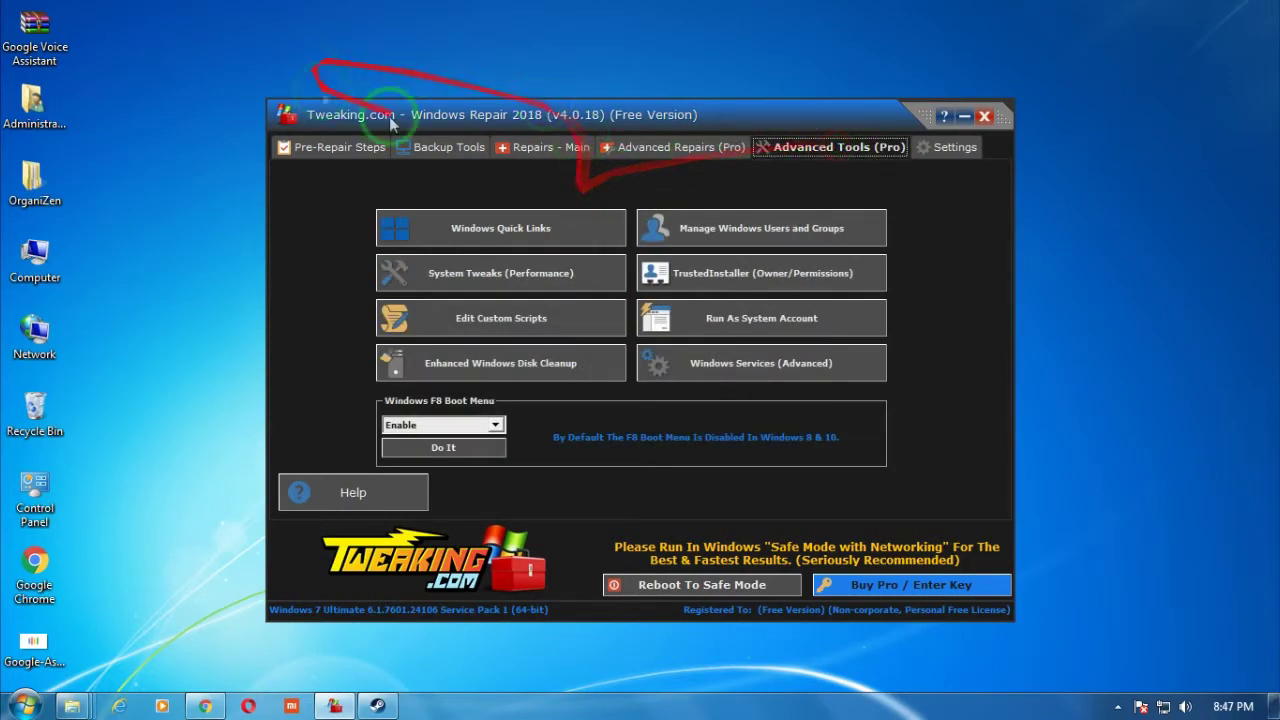